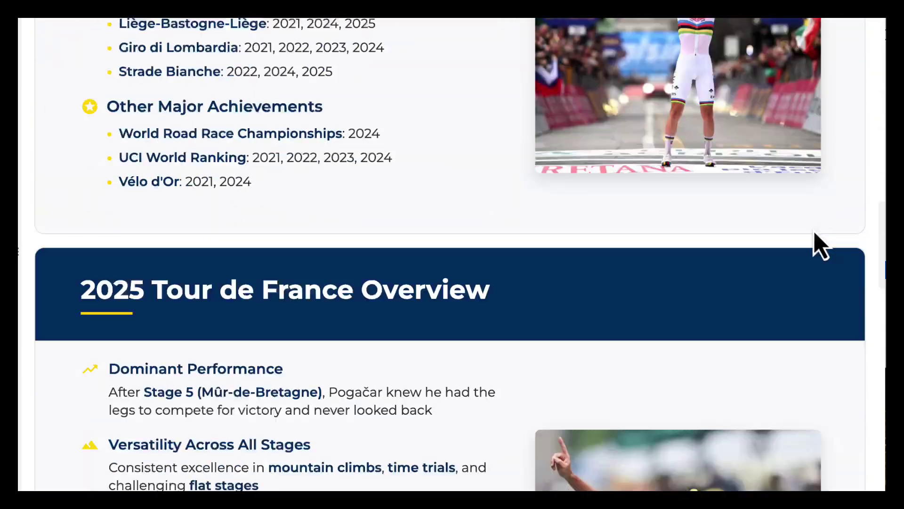
Examine the GLM-4.5 article's benchmark results, model architecture section and slide-creation demos
scroll(822, 245, down, 3)
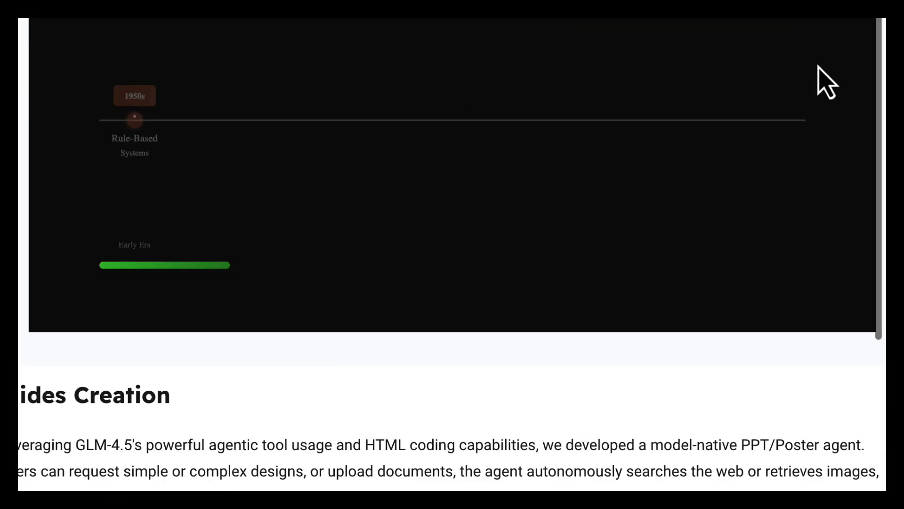
scroll(828, 81, up, 2)
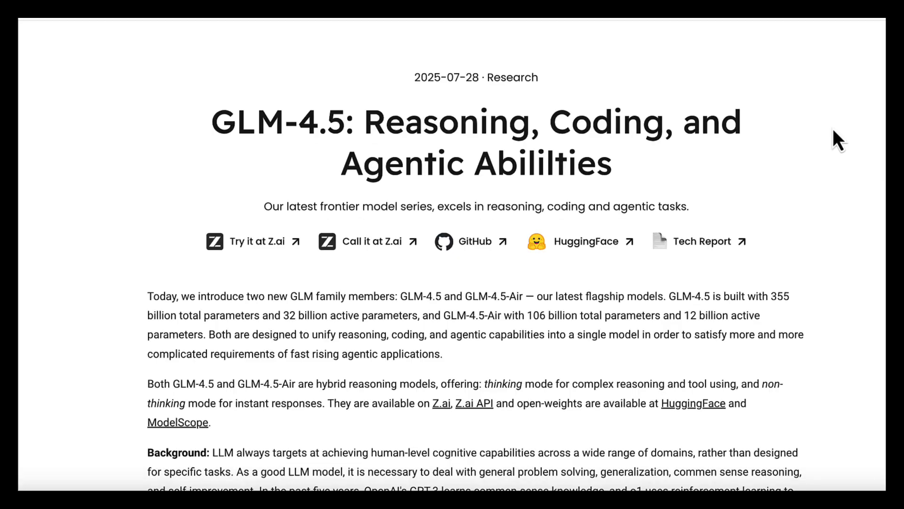
scroll(836, 139, down, 5)
scroll(834, 131, down, 20)
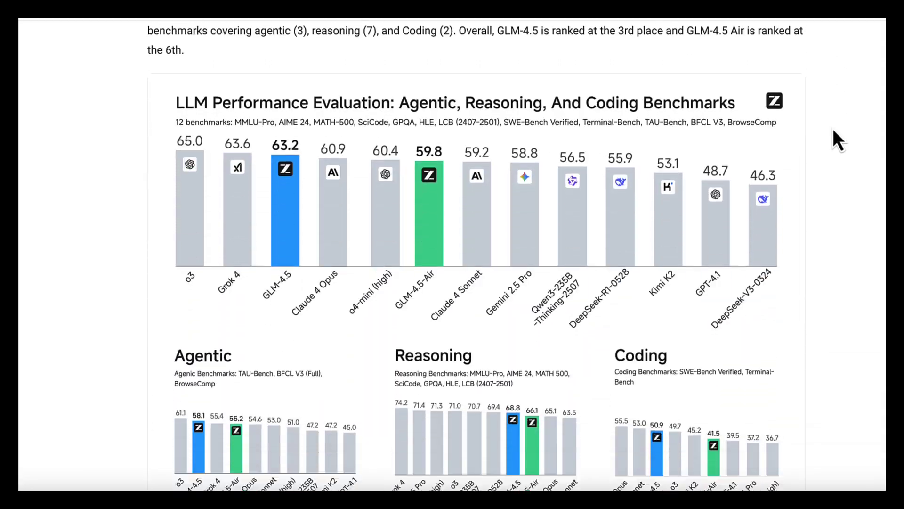
scroll(834, 130, down, 20)
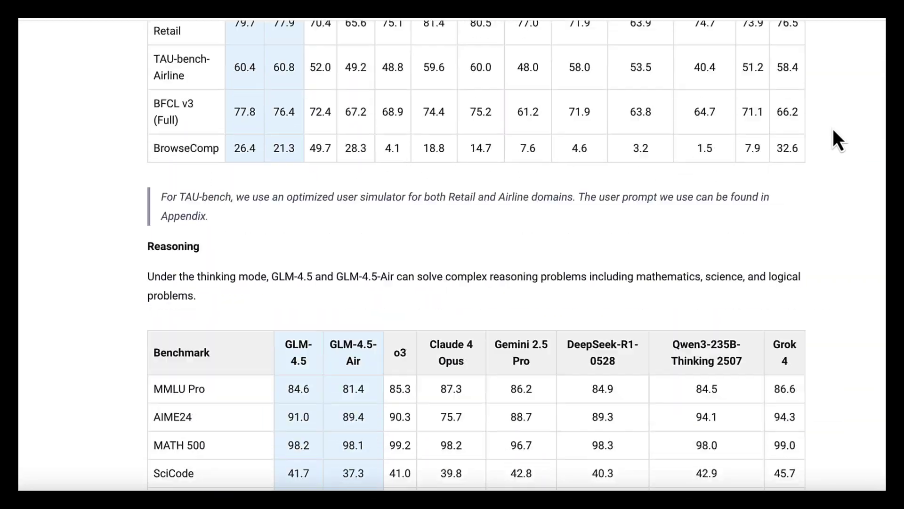
scroll(834, 131, down, 20)
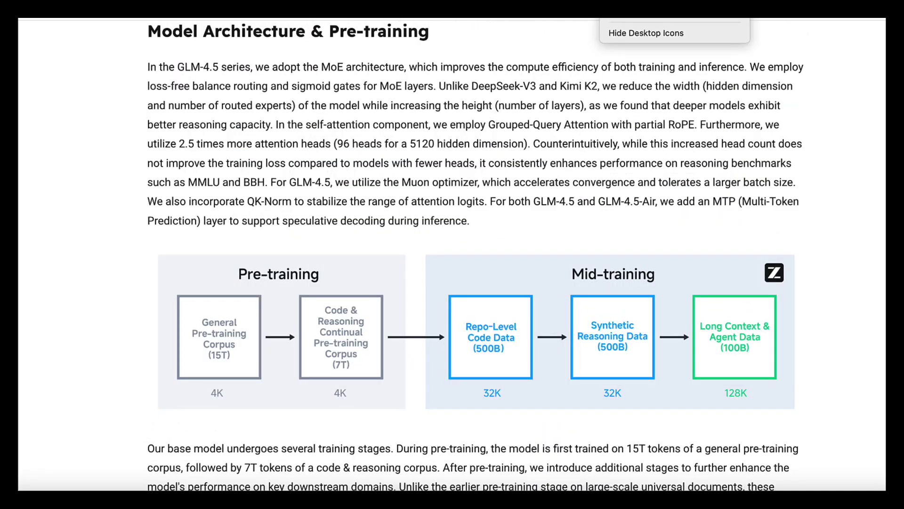
scroll(834, 131, up, 15)
scroll(834, 131, down, 10)
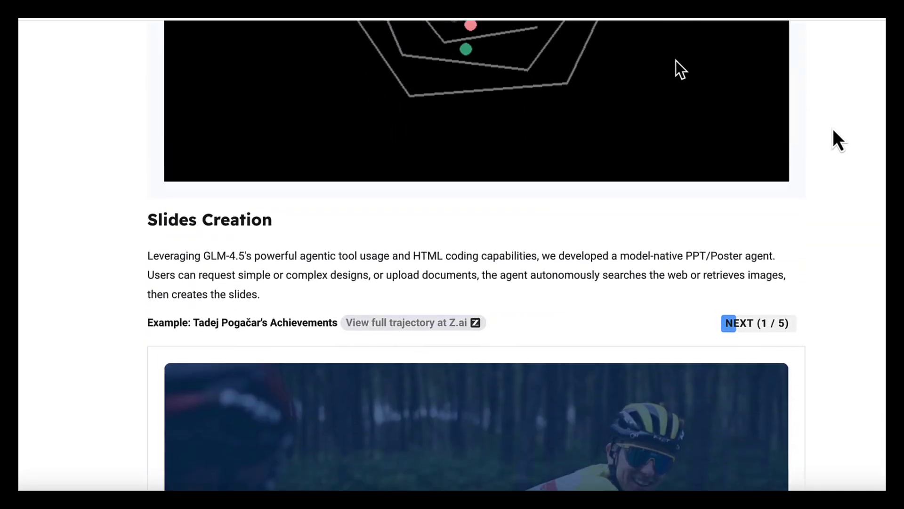
scroll(833, 131, up, 5)
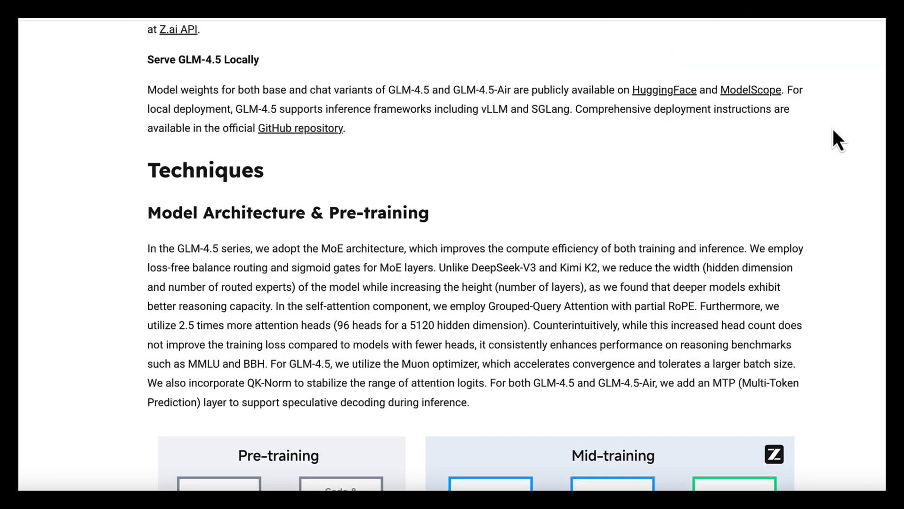
scroll(833, 130, down, 2)
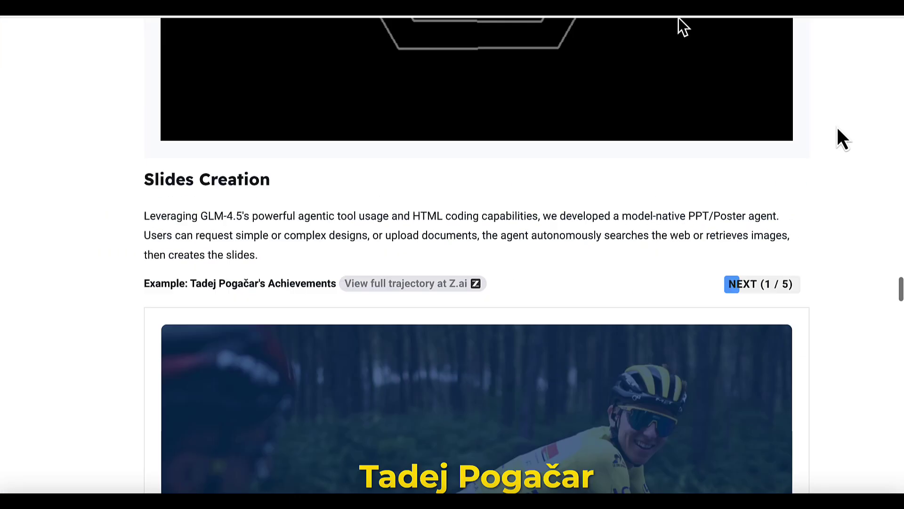
scroll(839, 137, up, 6)
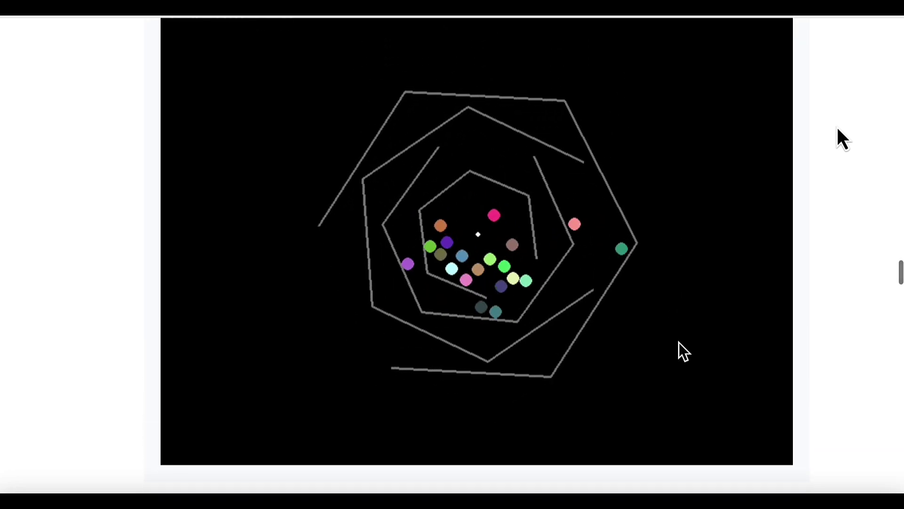
scroll(838, 128, down, 10)
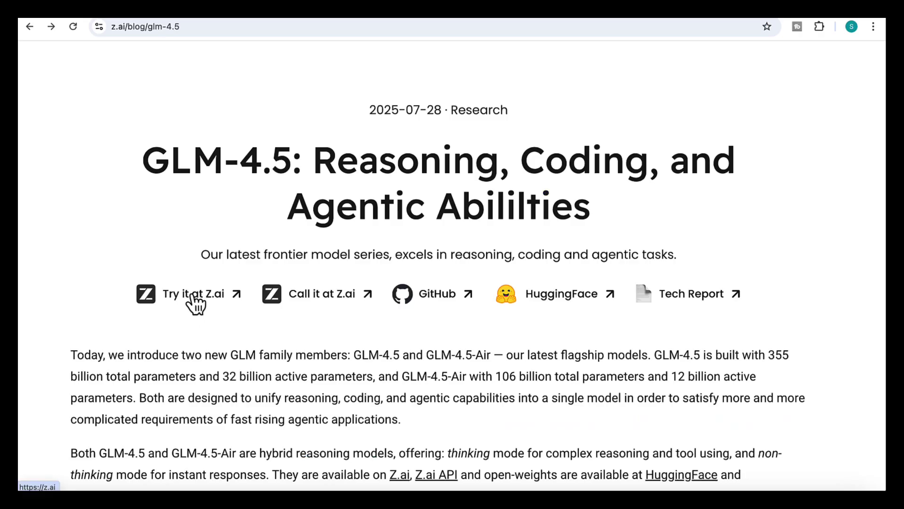
Open the Z.ai chat from the GLM-4.5 article and review its model choices, attachment option and thinking mode
click(193, 297)
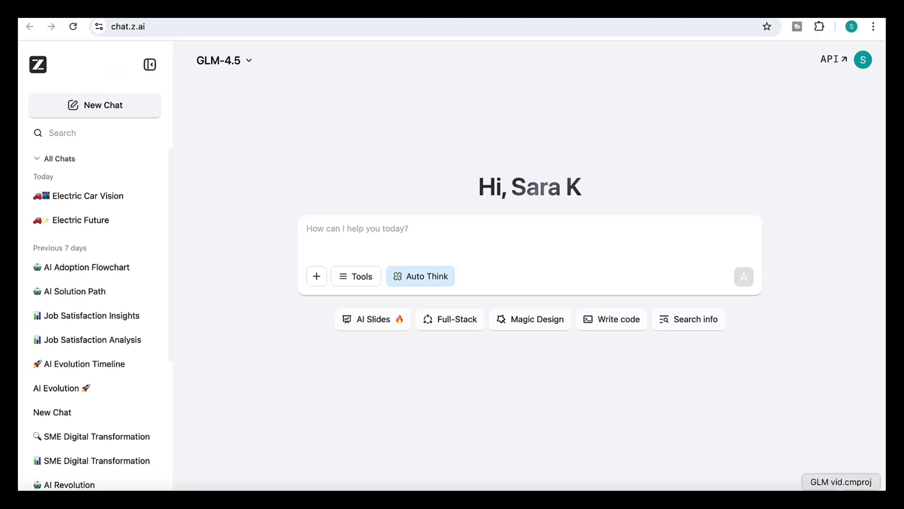
click(249, 61)
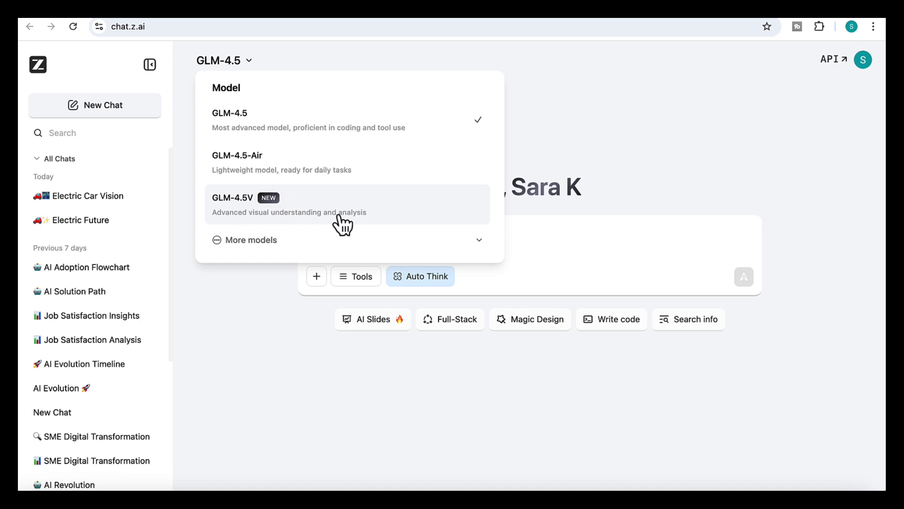
click(518, 155)
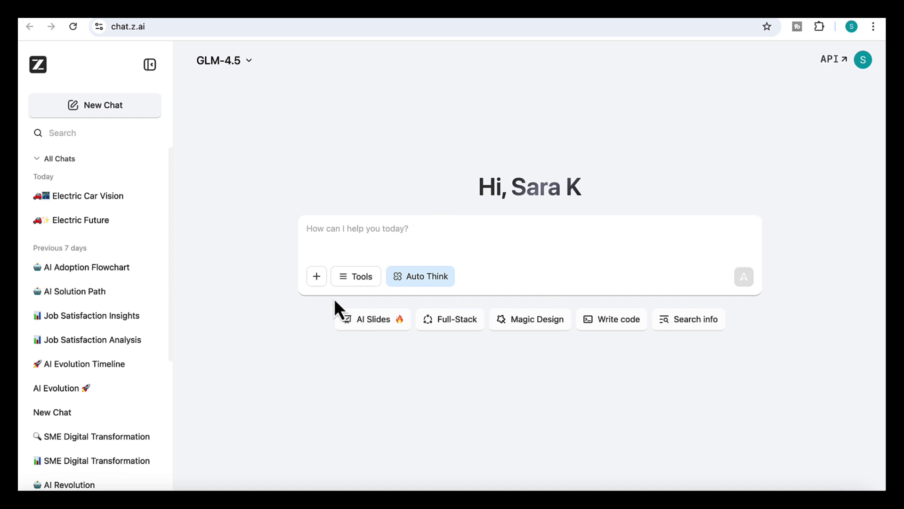
click(316, 278)
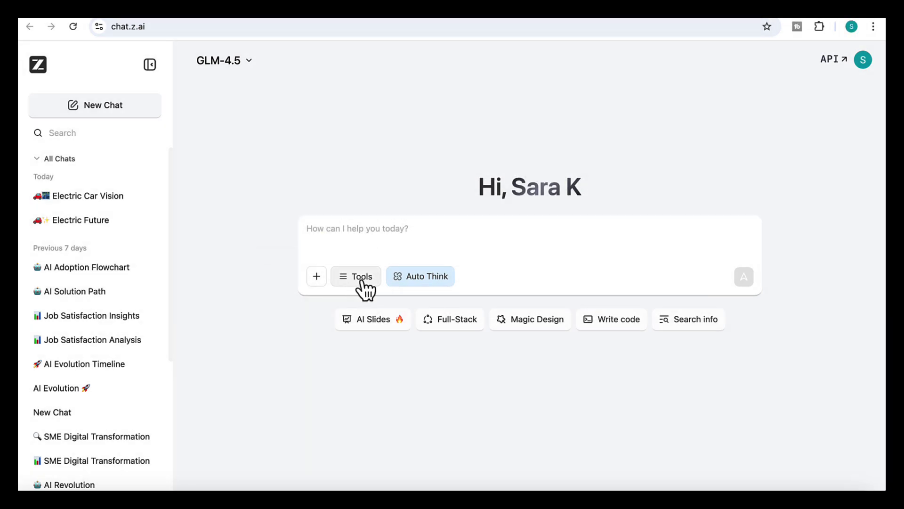
click(426, 278)
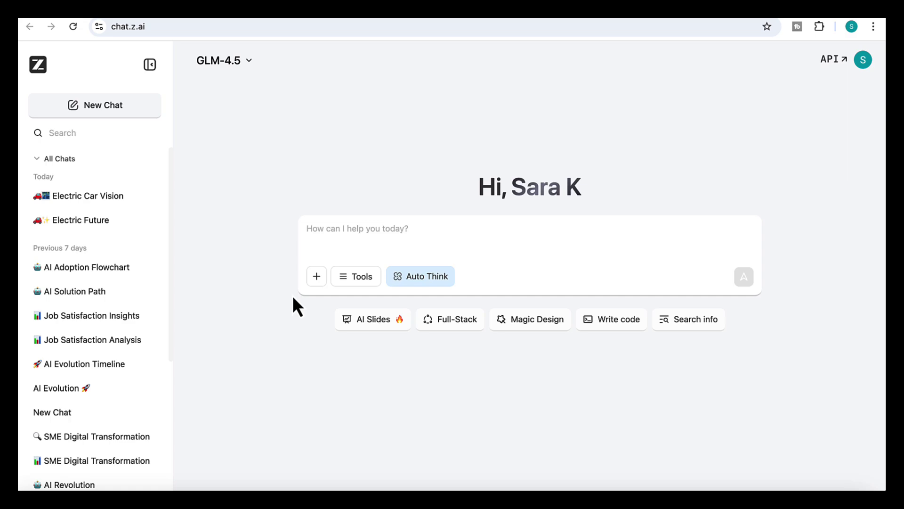
Attach the file jobsatisfaction.csv from the Dataset and resources folder to the new chat message
click(317, 279)
double_click(362, 170)
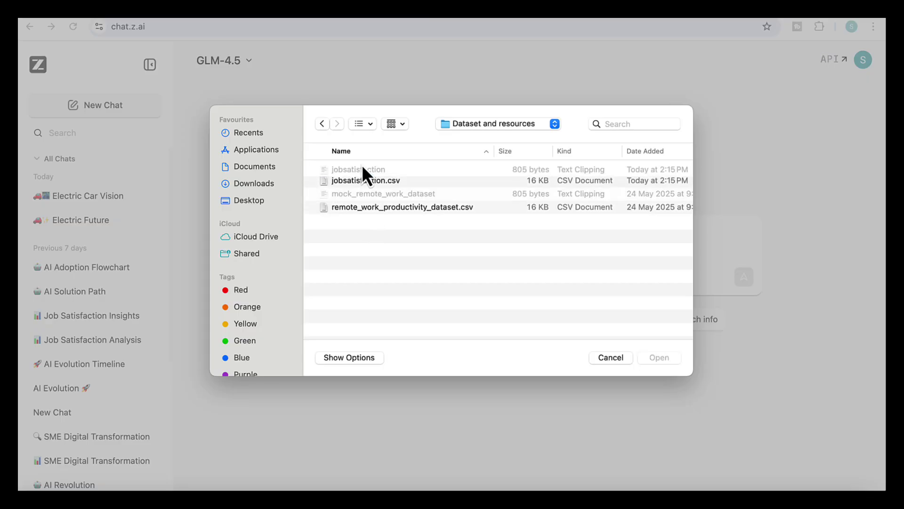
click(398, 184)
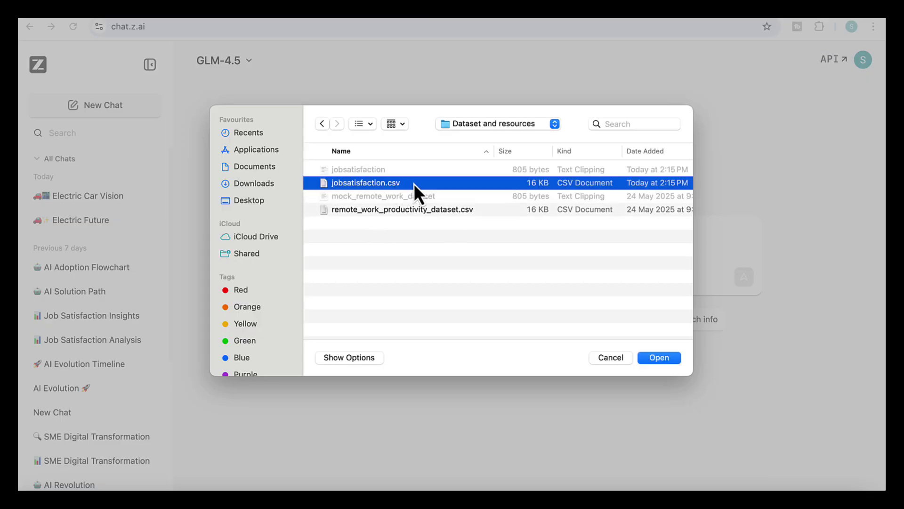
click(660, 358)
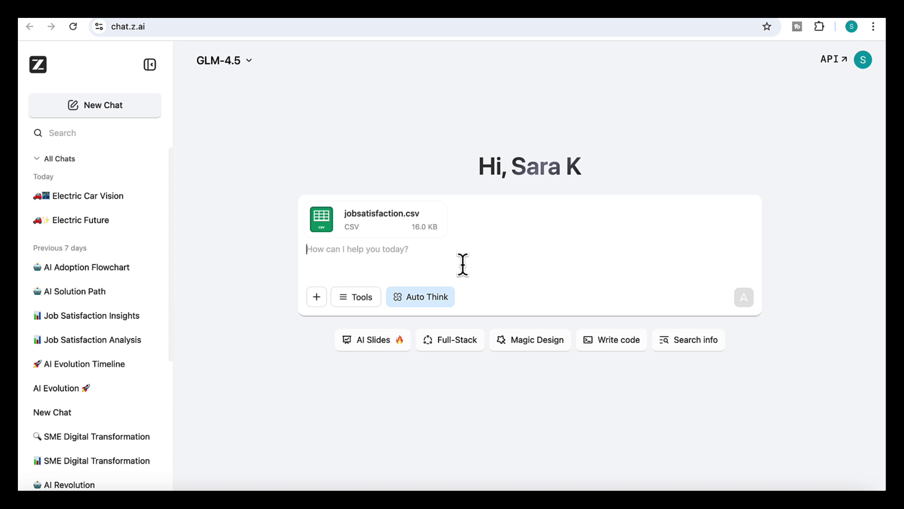
Using Magic Design, submit the prompt "Analyse these findings, and give me the full results and create the corresponding charts"
text(Analyse these findings, and give me the full results and create the corresponding charts)
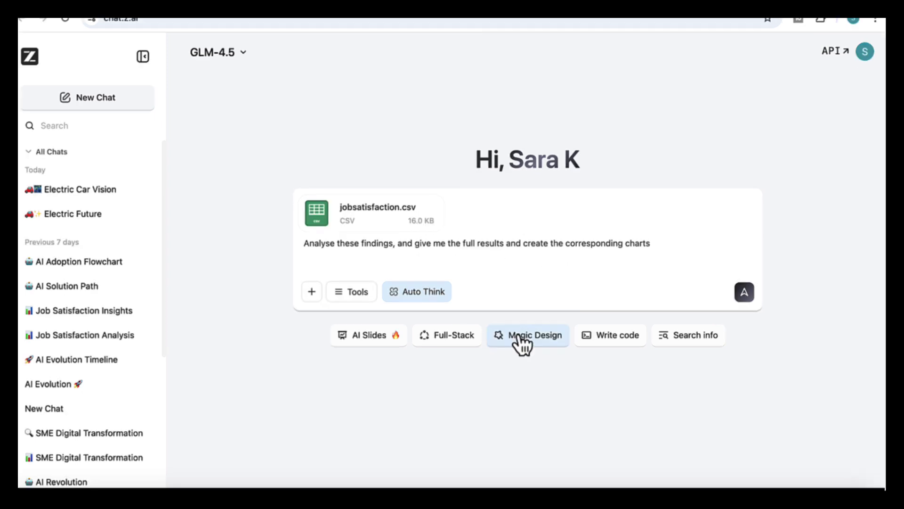
click(519, 336)
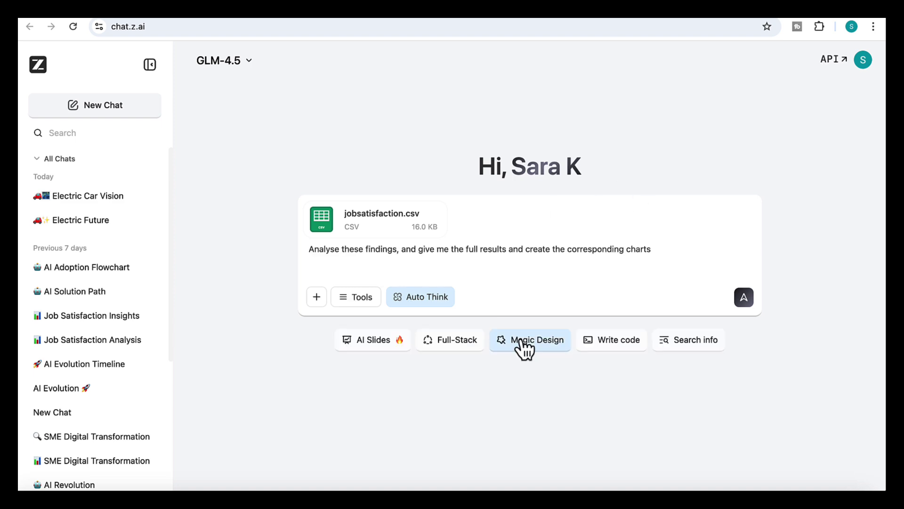
click(521, 347)
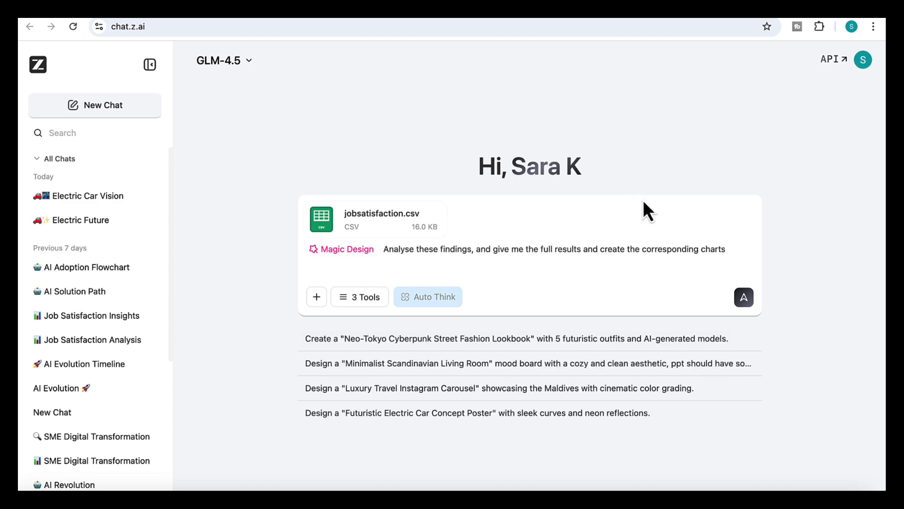
click(744, 297)
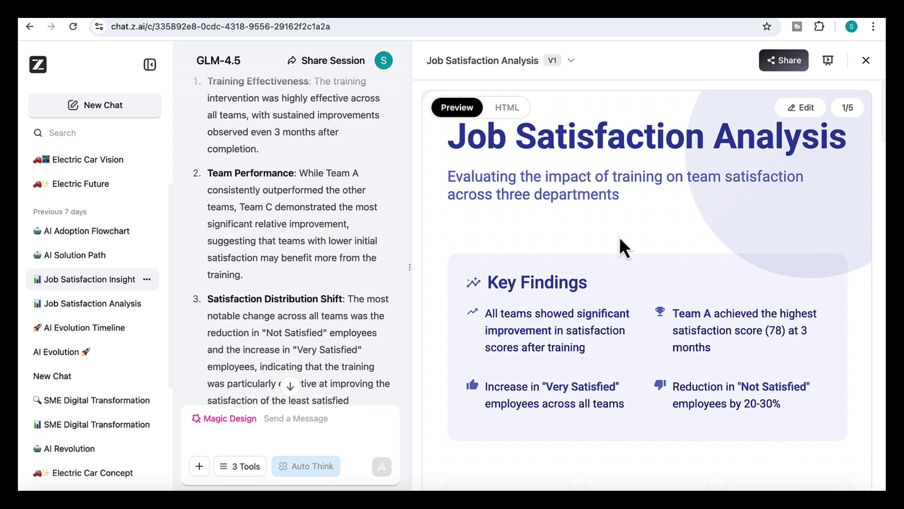
Review the charts, key insights and conclusions in the generated Job Satisfaction Analysis slide preview
scroll(666, 349, down, 5)
scroll(667, 349, down, 10)
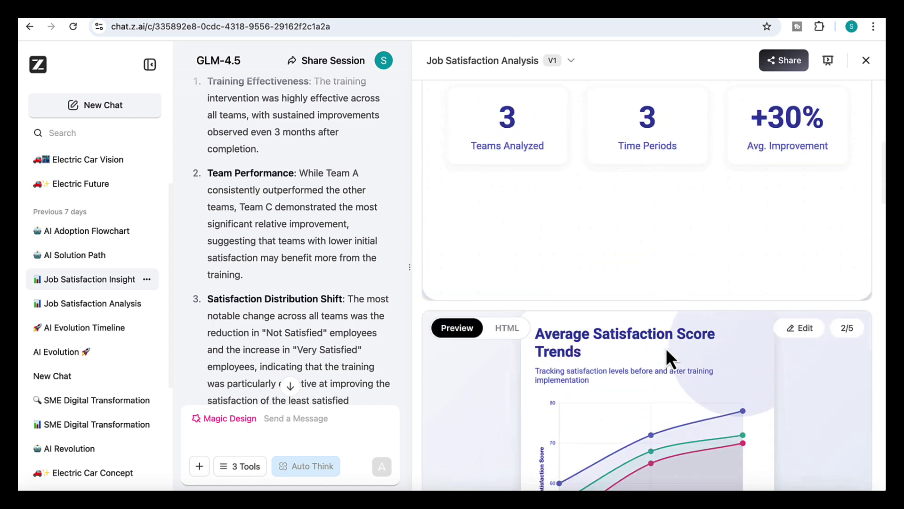
scroll(666, 348, down, 15)
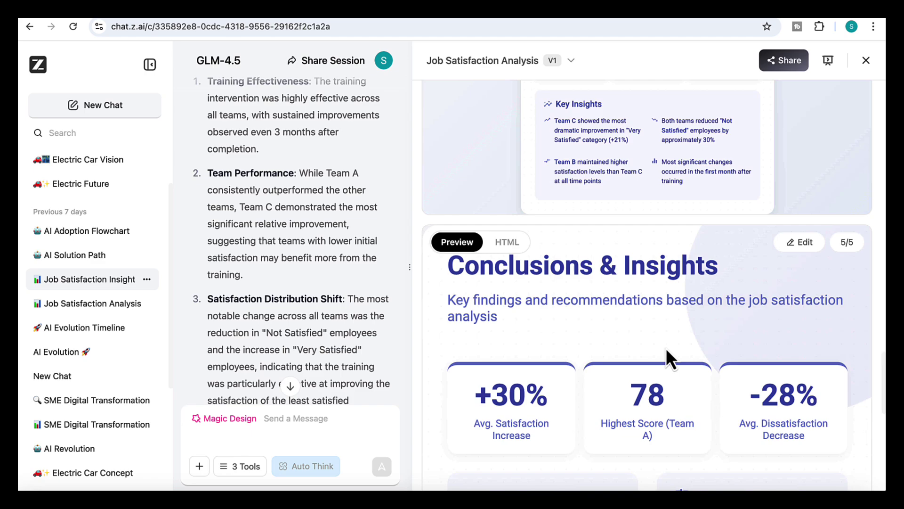
scroll(666, 348, up, 20)
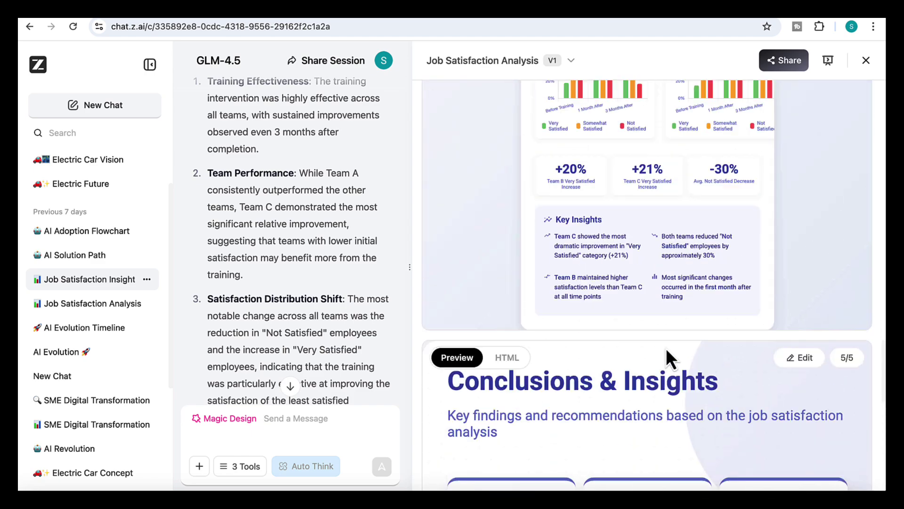
scroll(666, 348, up, 6)
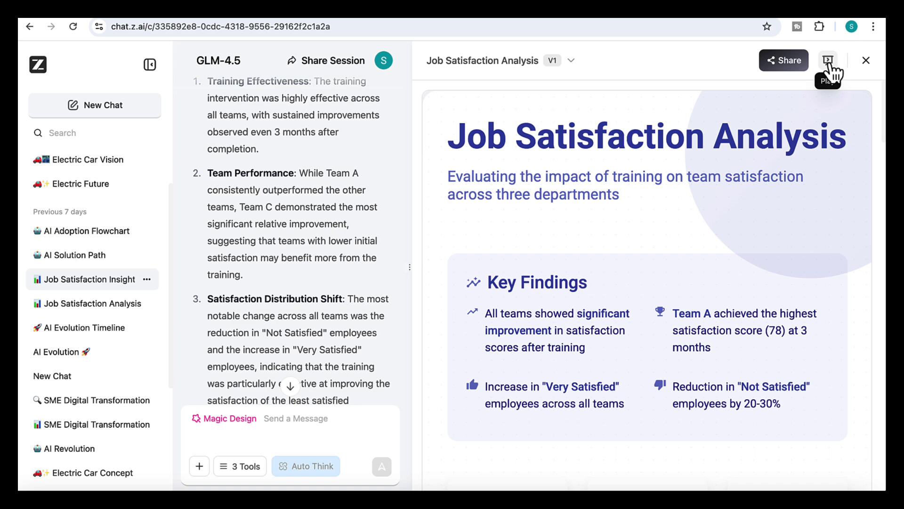
Play the Job Satisfaction Analysis presentation and page through its slides to the last one
click(829, 60)
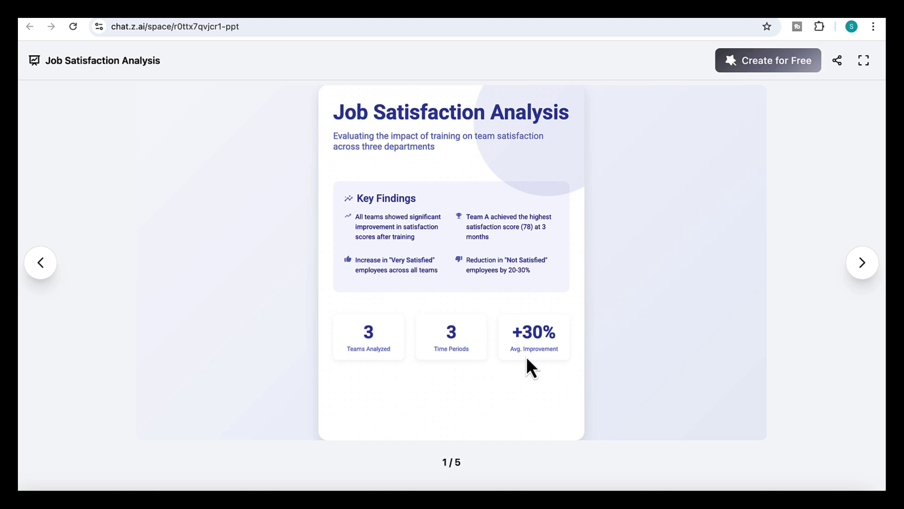
click(861, 265)
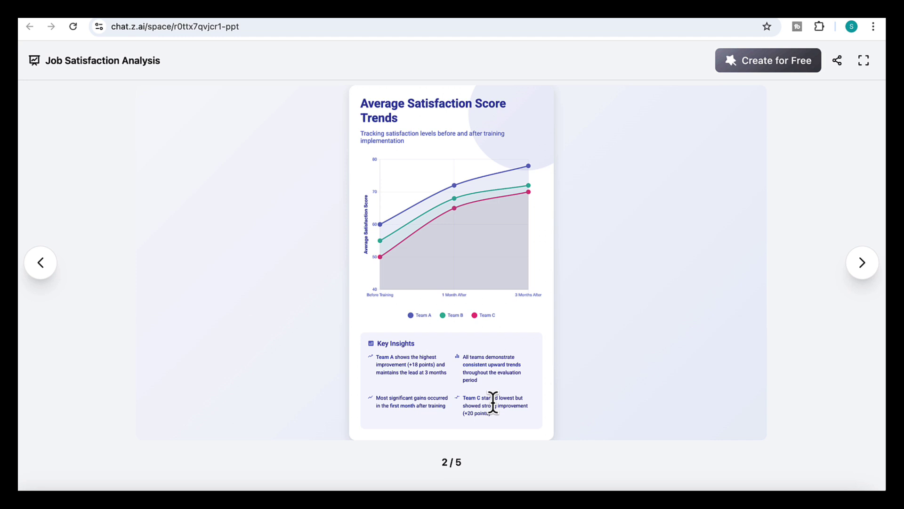
click(862, 264)
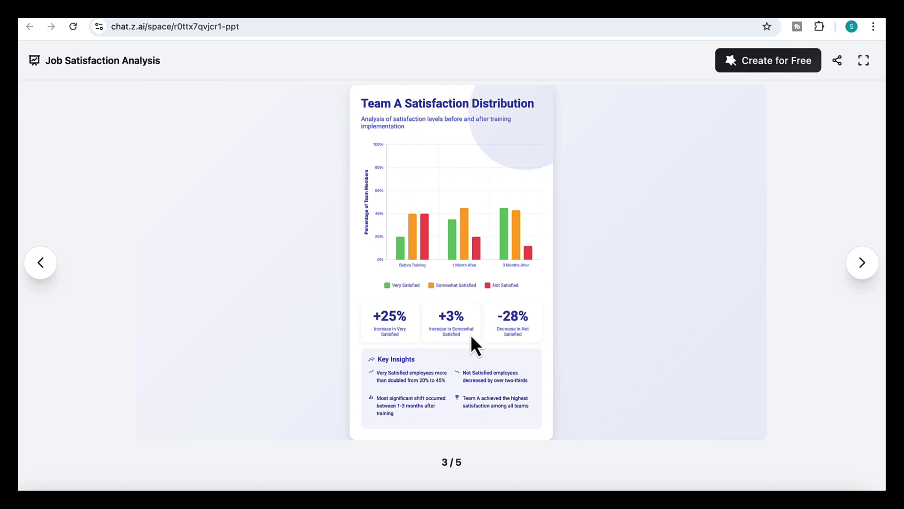
click(859, 269)
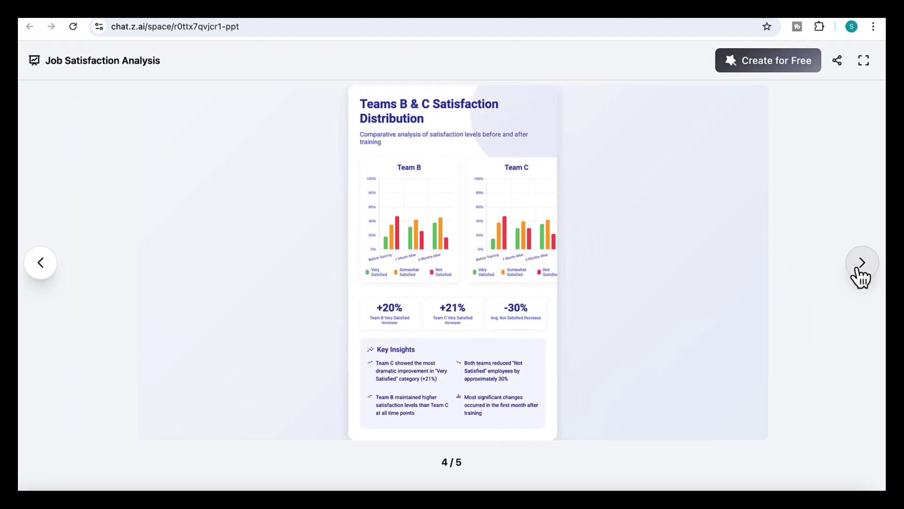
click(859, 268)
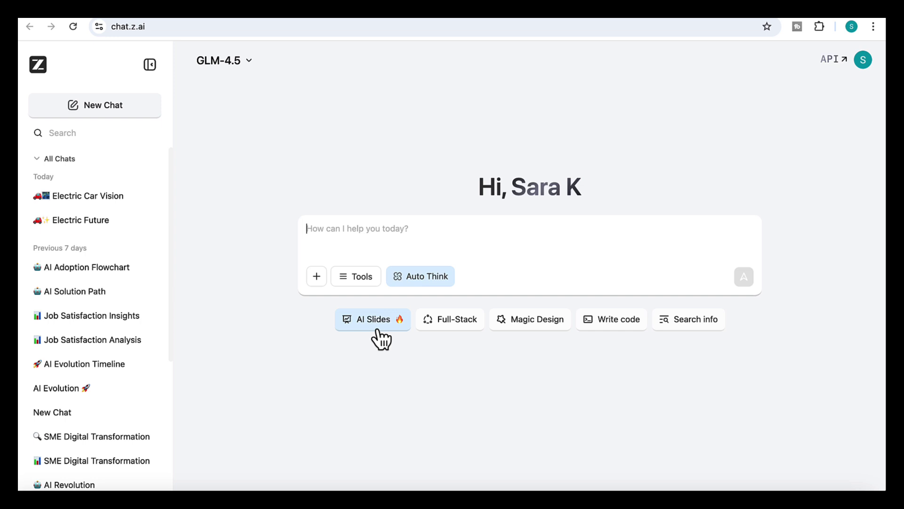
Using AI Slides, request a concise, visually appealing 4-slide summary of the uploaded SME digital transformation paper, covering research overview, key findings, discussion and conclusion/implications
click(377, 327)
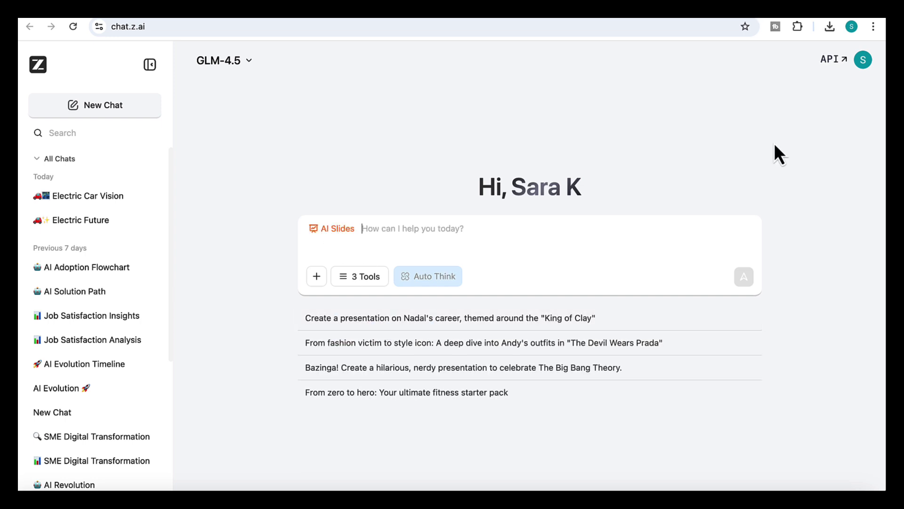
click(318, 277)
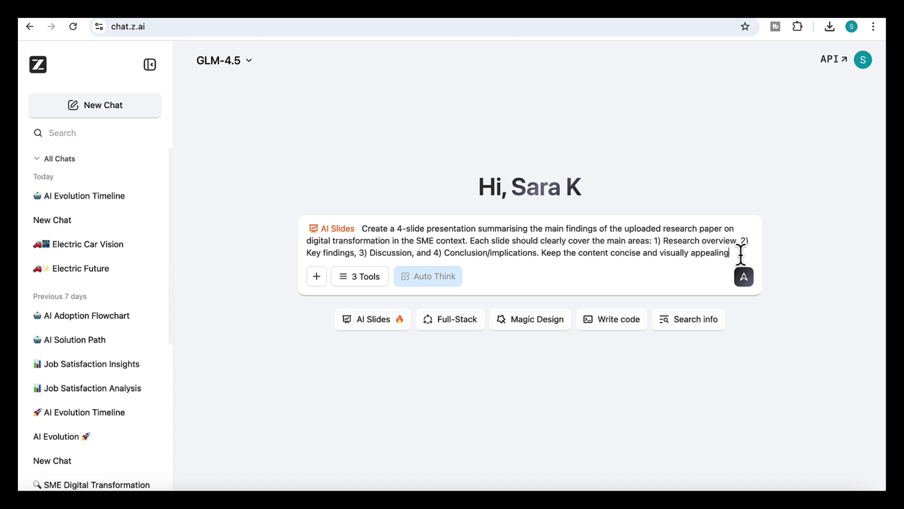
click(744, 277)
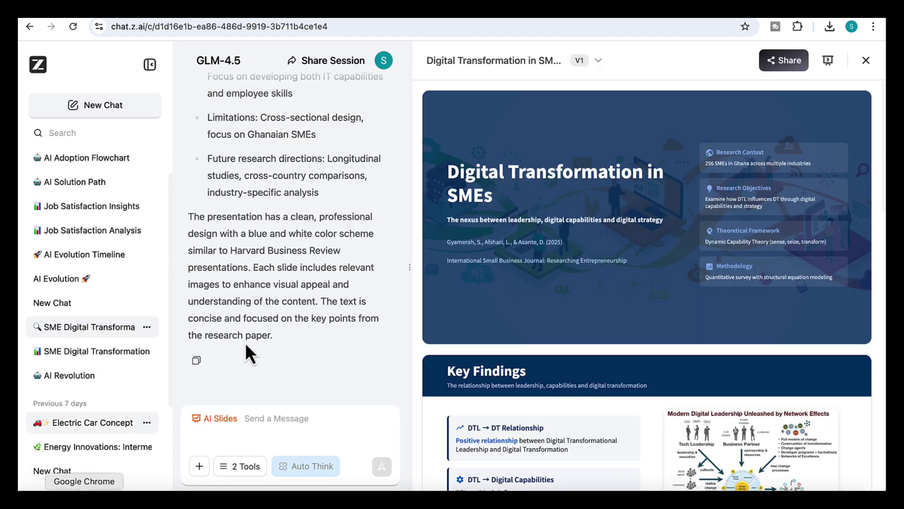
Play the Digital Transformation in SMEs presentation and page through its slides to the fourth one
click(829, 63)
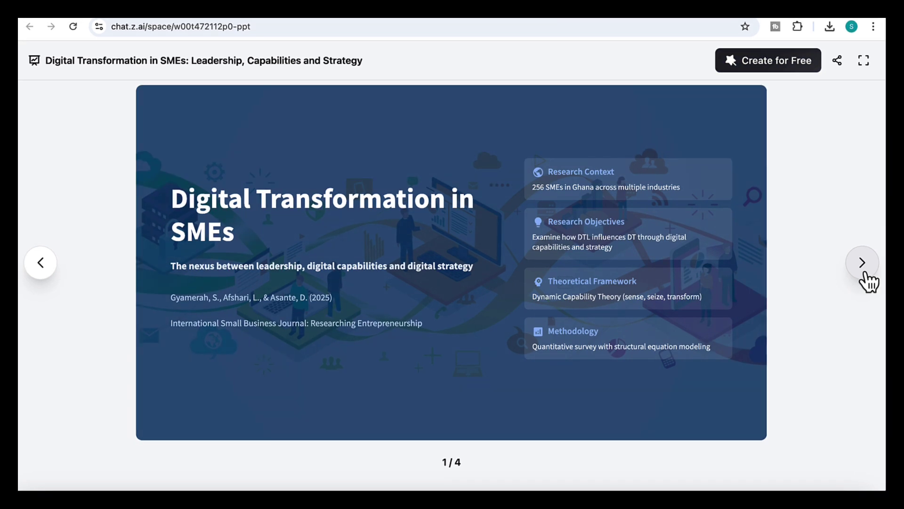
click(865, 262)
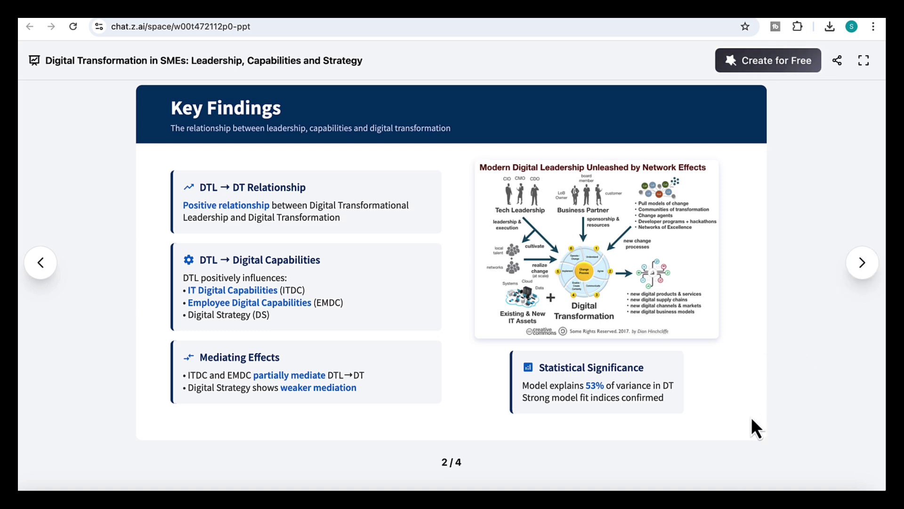
click(862, 274)
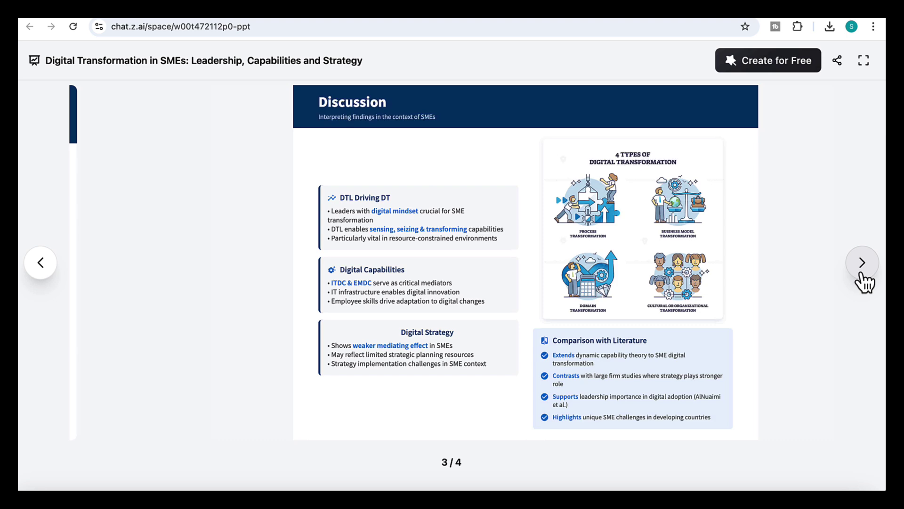
click(862, 274)
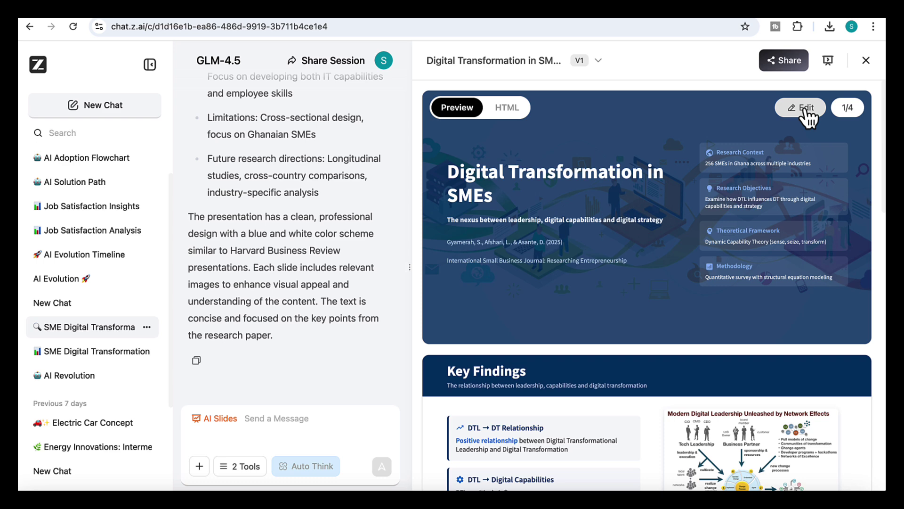
Open the presentation's title slide for editing, select its Theoretical Framework description and save the slide
click(805, 109)
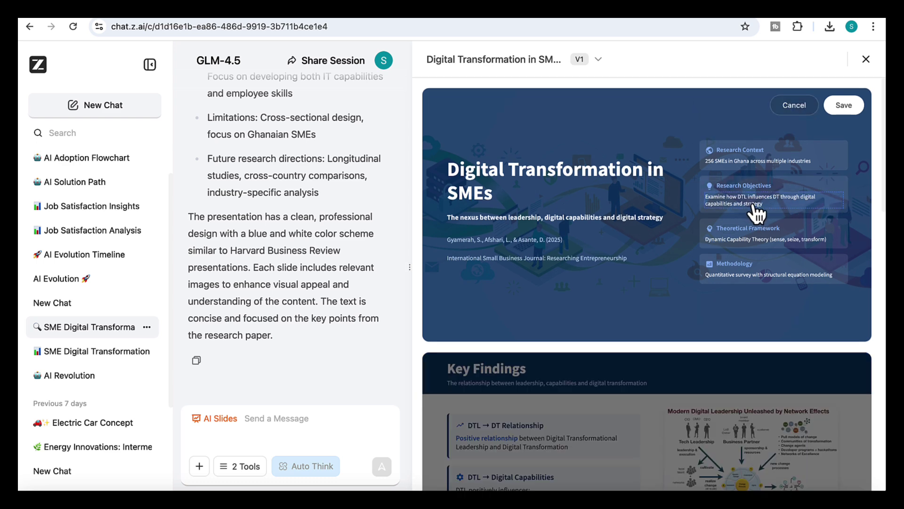
click(744, 236)
click(842, 105)
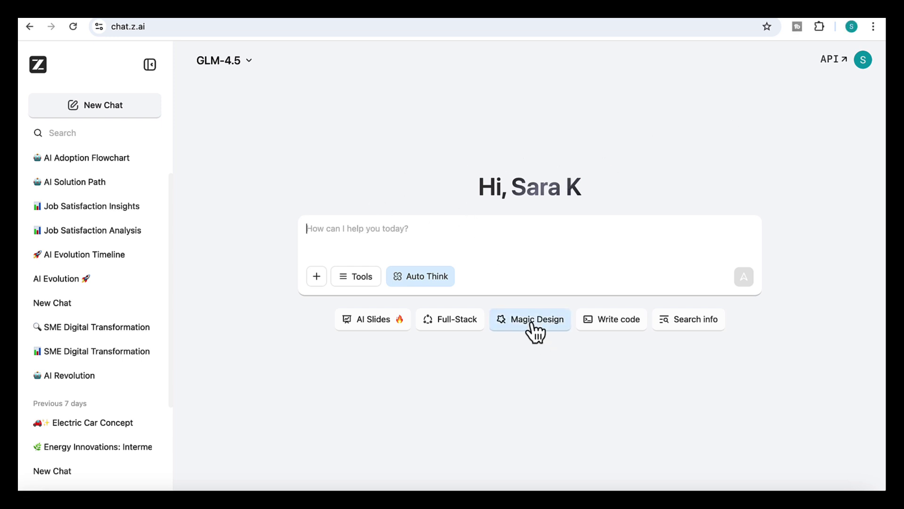
Using Magic Design, request a poster on AI: Latest and Future Developments with a 2015 to 2035 timeline, blues, purples, metallic tones, milestone icons and key themes
click(535, 320)
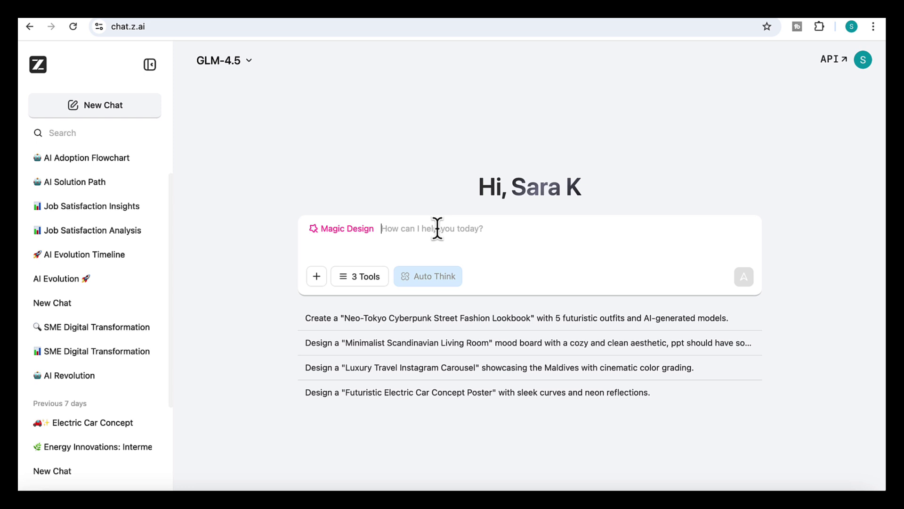
text(Design a poster on AI: Latest and Future Developments with a timeline from 2015 to 2035. Use tech-inspired colours (blues, purples, metallic tones) and interesting visuals/icons to illustrate milestones. Highlight key themes. Show current trends, near-future applications, and long-term possibilities in a clean, modern layout.)
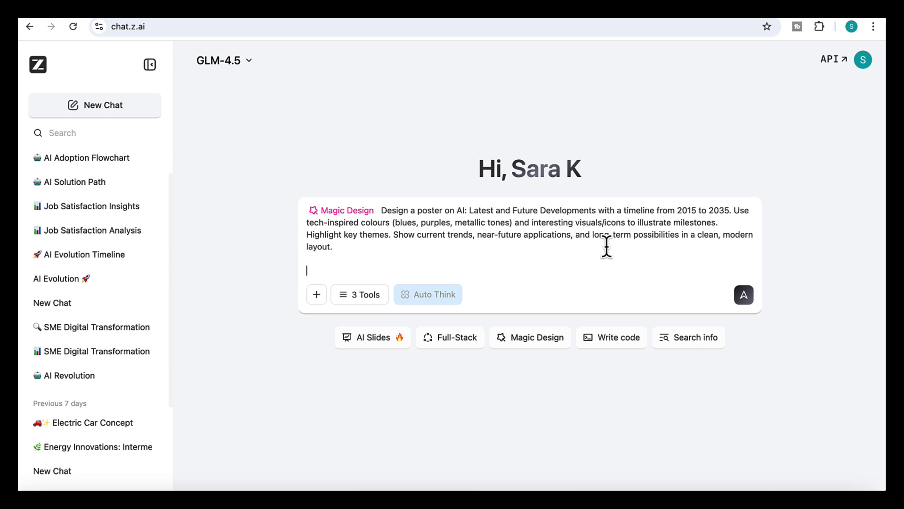
click(744, 295)
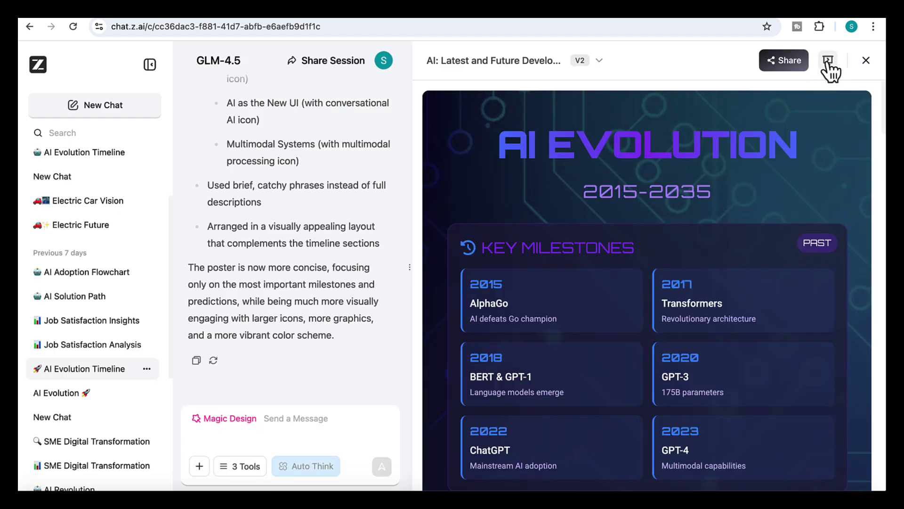
Play the AI Evolution poster and review its Key Milestones, Future Predictions and Key Themes sections
click(827, 60)
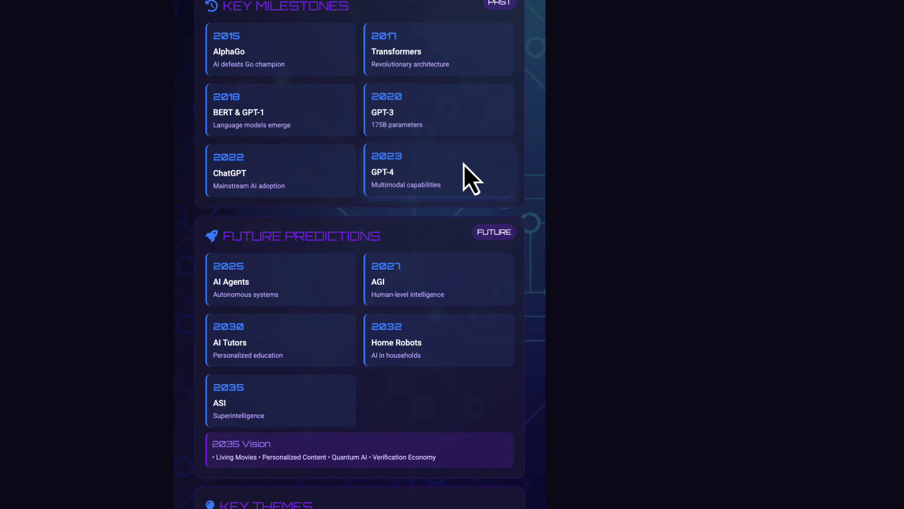
scroll(571, 352, down, 1)
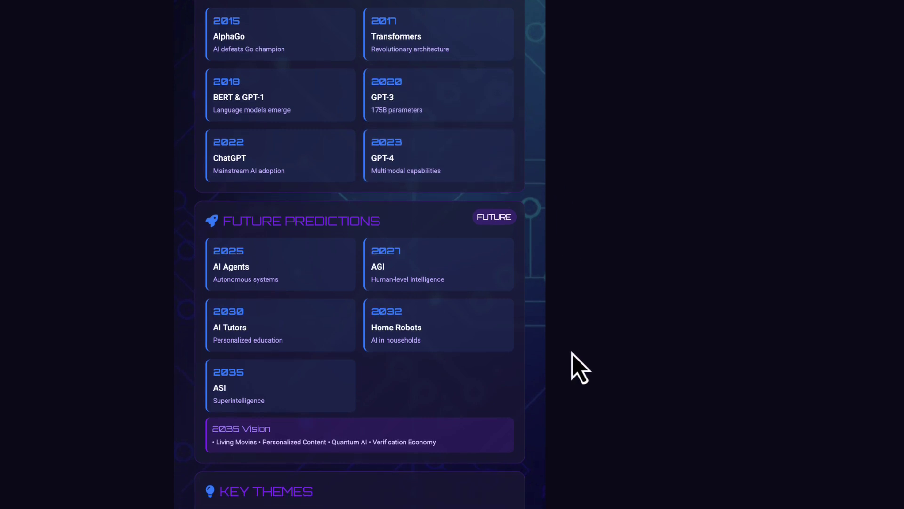
scroll(572, 352, down, 3)
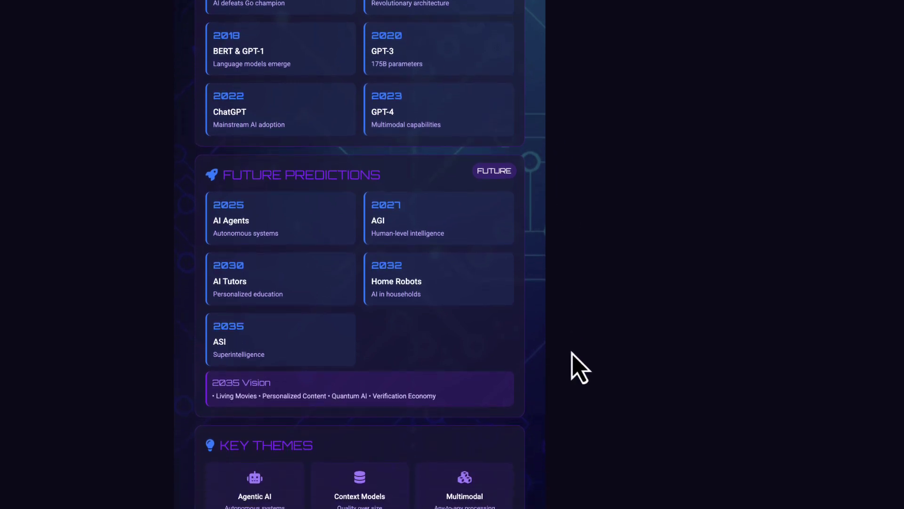
scroll(571, 353, up, 1)
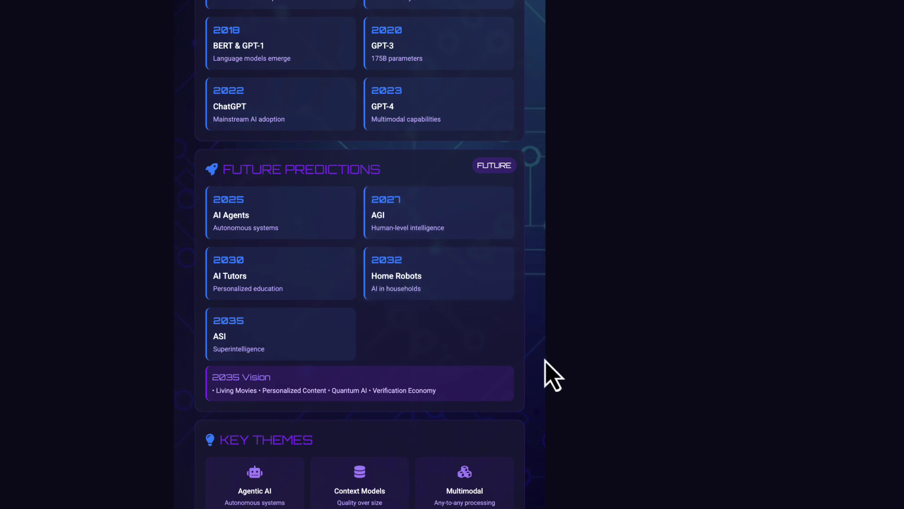
scroll(547, 361, down, 1)
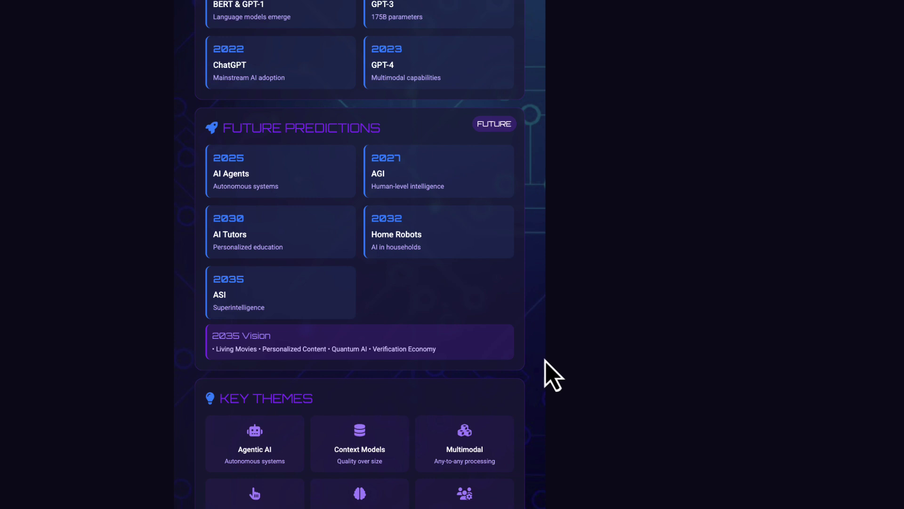
scroll(546, 363, up, 1)
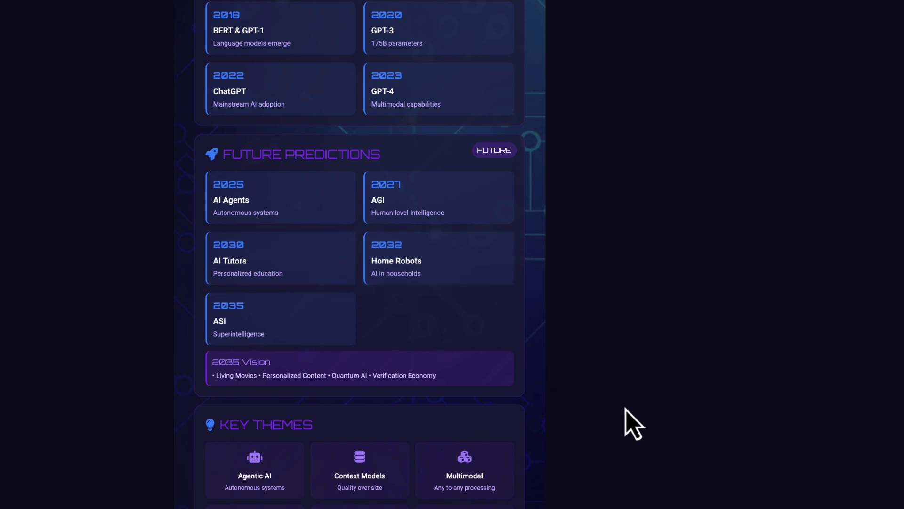
scroll(625, 409, down, 1)
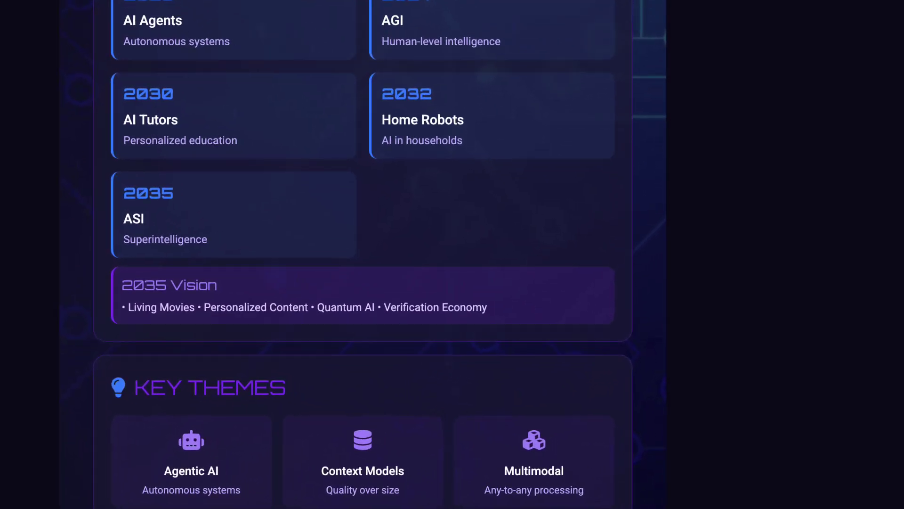
scroll(614, 478, down, 2)
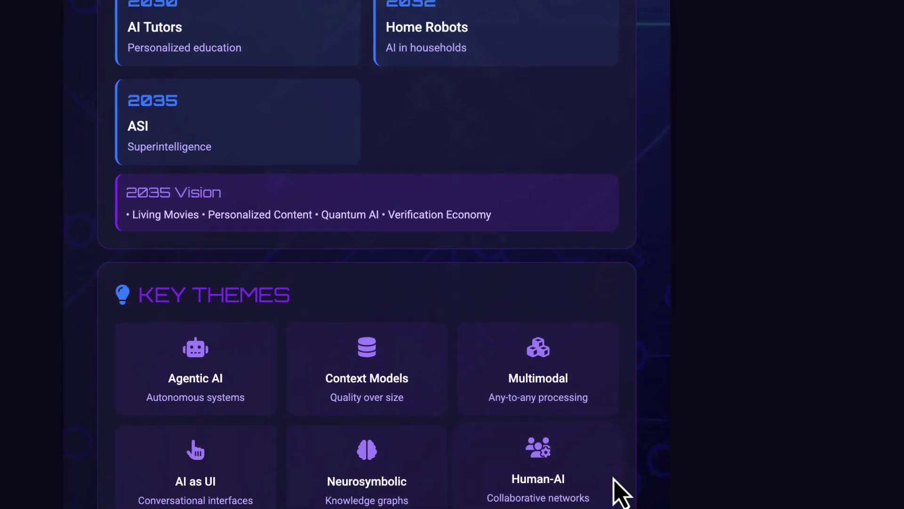
scroll(614, 490, up, 1)
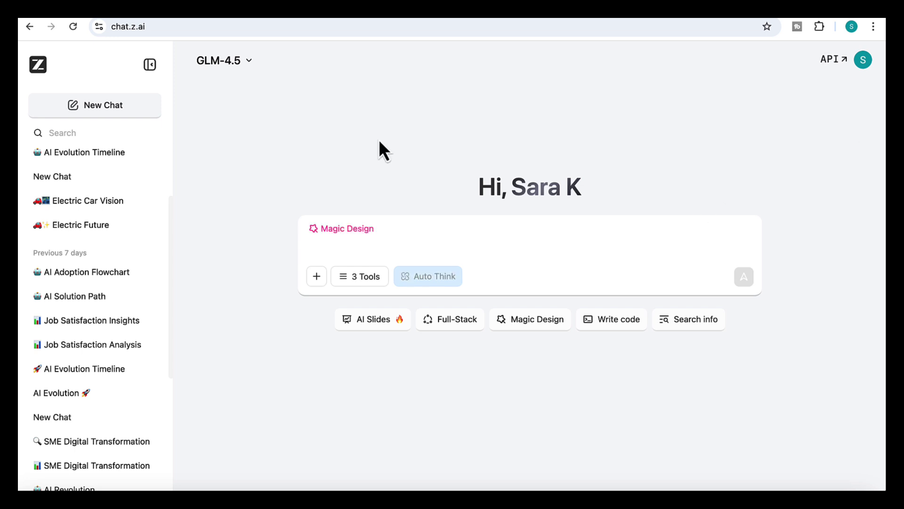
Using Magic Design, request an AI adoption flowchart for managers covering Business Goals, Data Situation, Costs & Resources and Next Action, ending in four outcomes
key(ctrl+v)
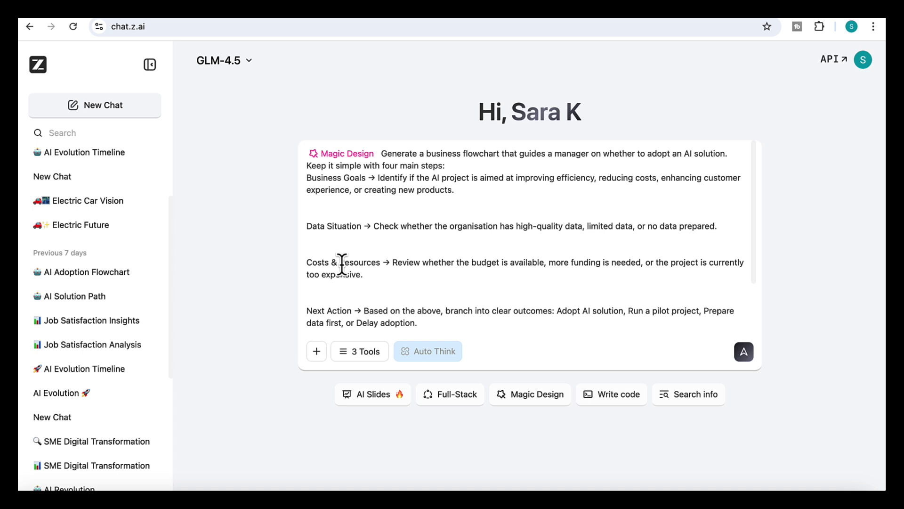
scroll(379, 269, down, 2)
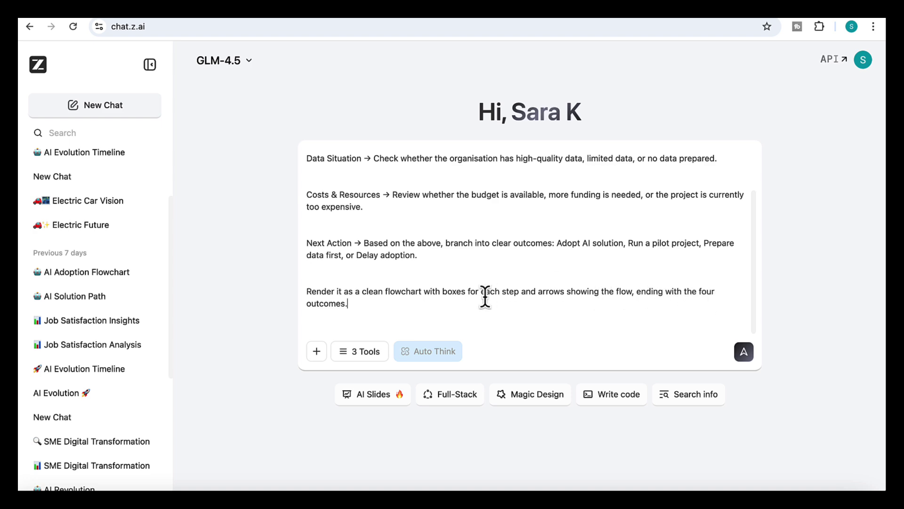
click(744, 352)
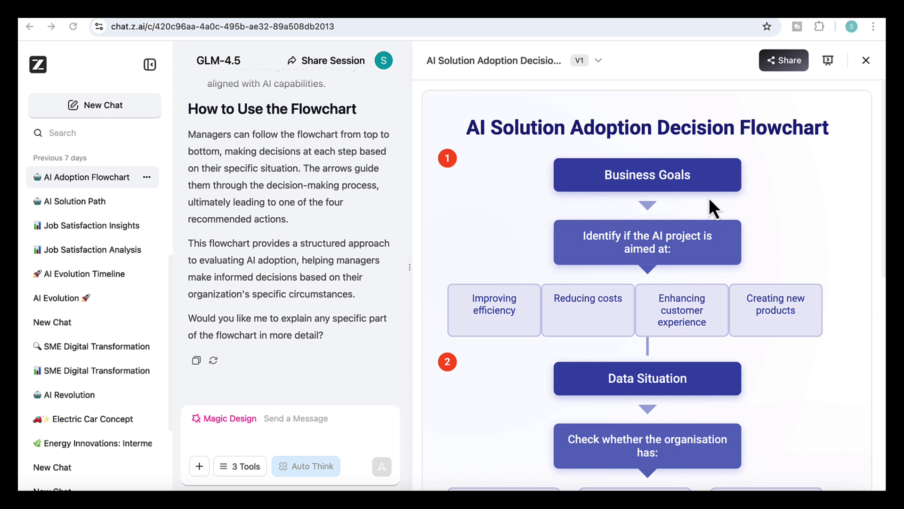
Review the AI Solution Adoption Decision Flowchart from Business Goals to the final outcomes, in the preview and in presentation view
mouse_move(704, 233)
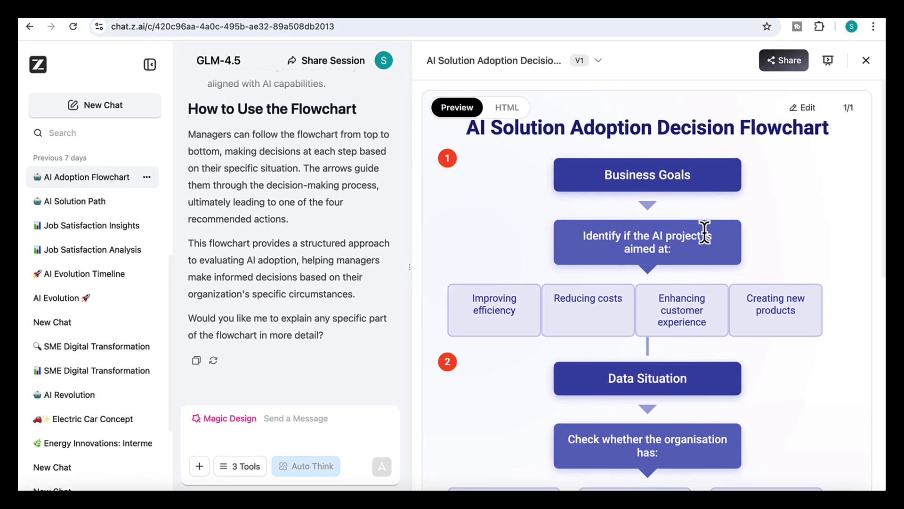
scroll(676, 293, down, 10)
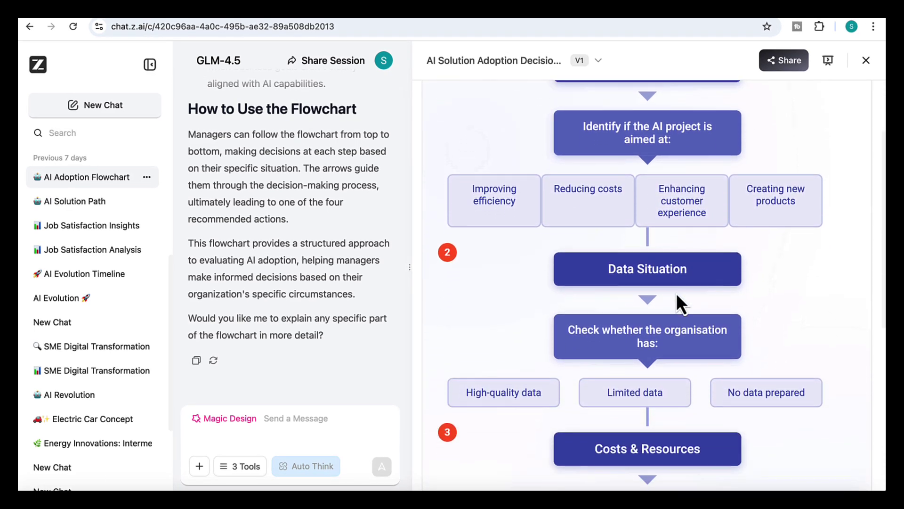
scroll(676, 293, down, 1)
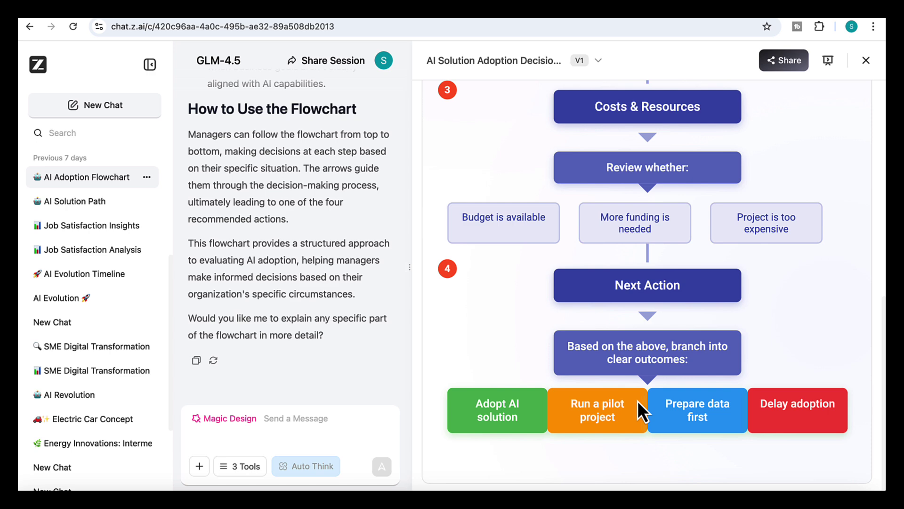
scroll(826, 329, up, 8)
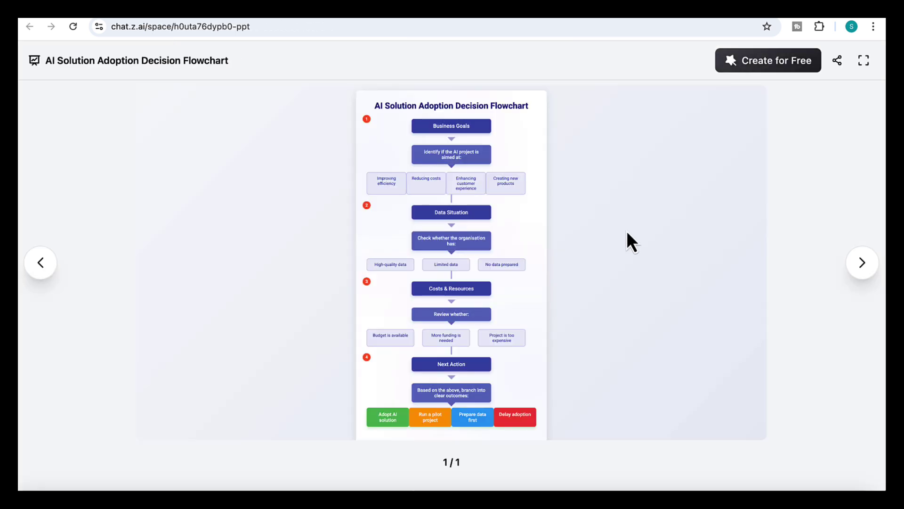
scroll(627, 230, up, 5)
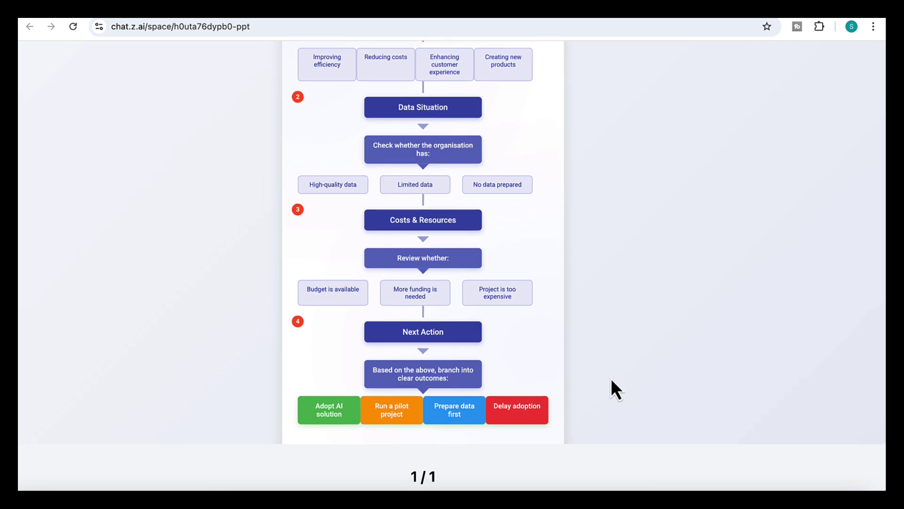
scroll(611, 380, down, 5)
scroll(626, 230, up, 5)
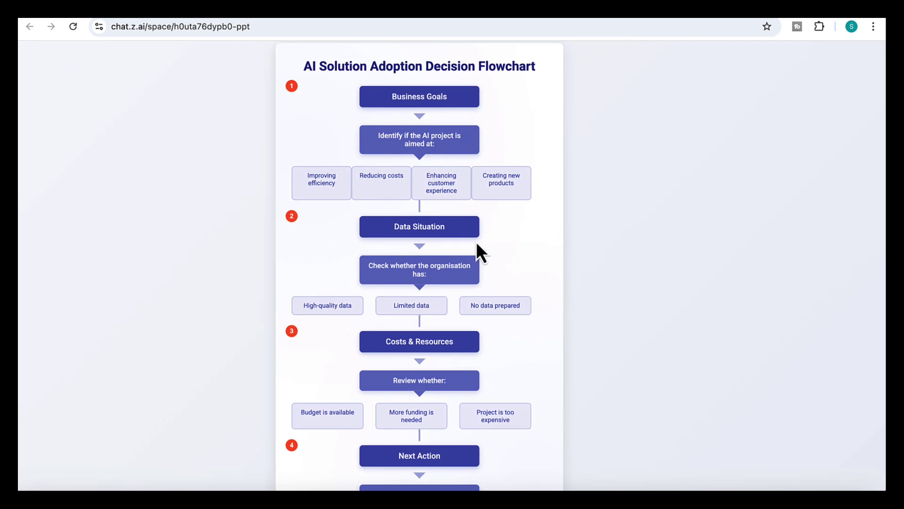
scroll(478, 269, down, 5)
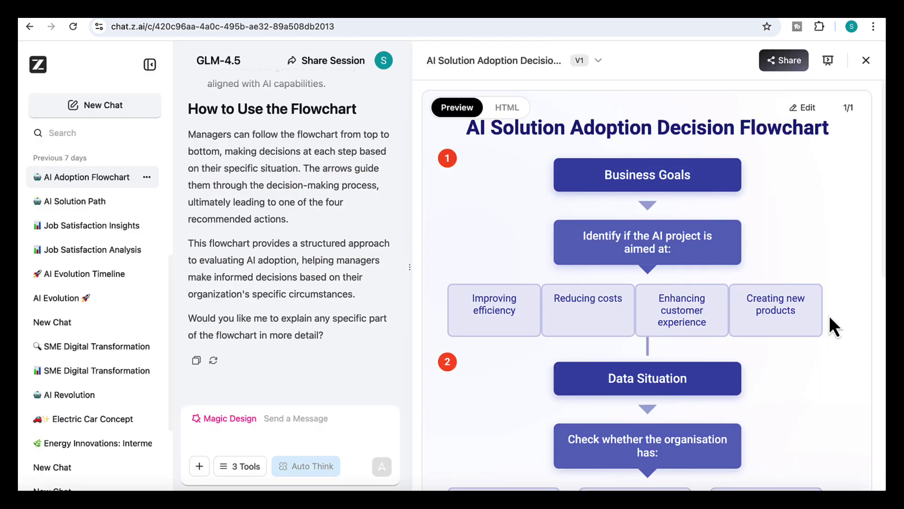
scroll(772, 264, down, 1)
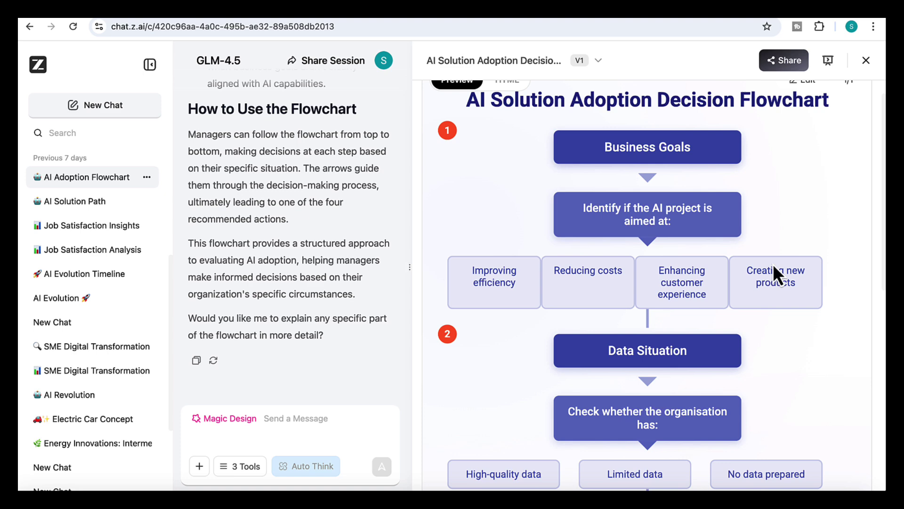
scroll(773, 264, down, 2)
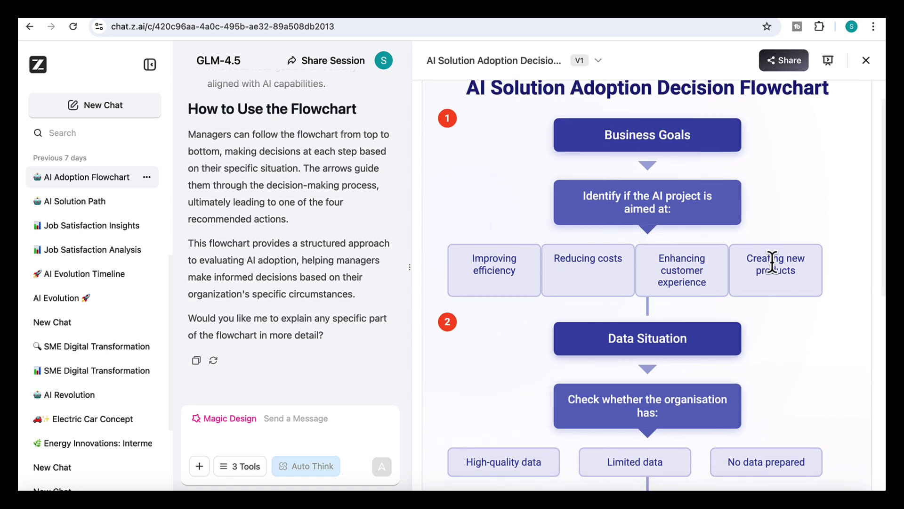
scroll(773, 264, down, 5)
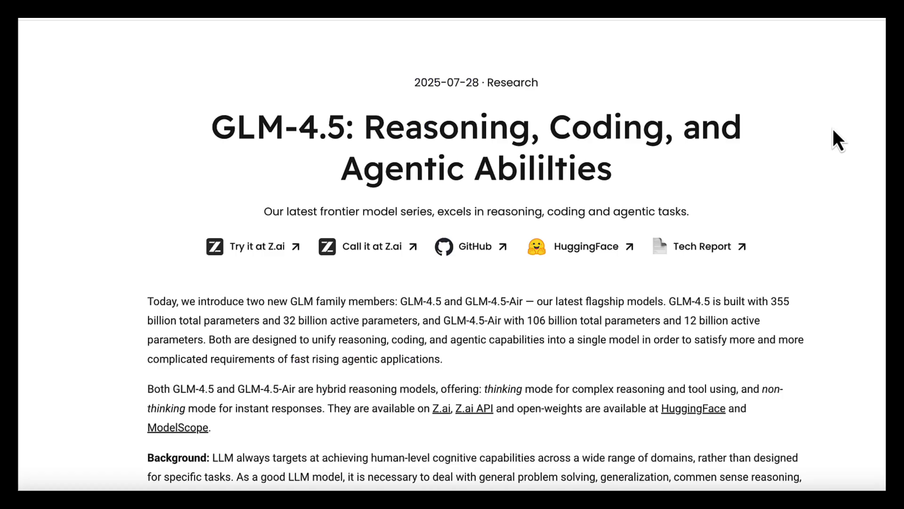
Read the GLM-4.5 research article through its introduction, the Overall Performance benchmarks and the Agentic Tasks section
scroll(836, 139, down, 3)
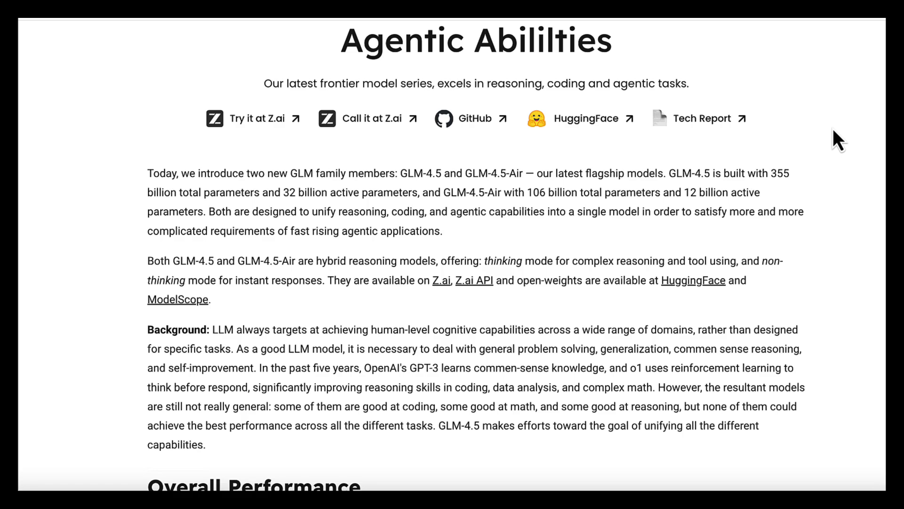
scroll(834, 130, down, 9)
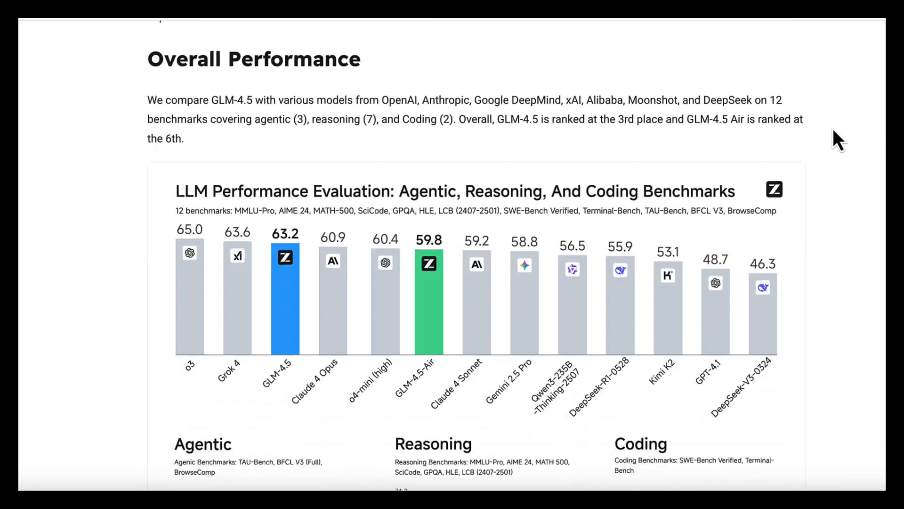
scroll(834, 130, down, 13)
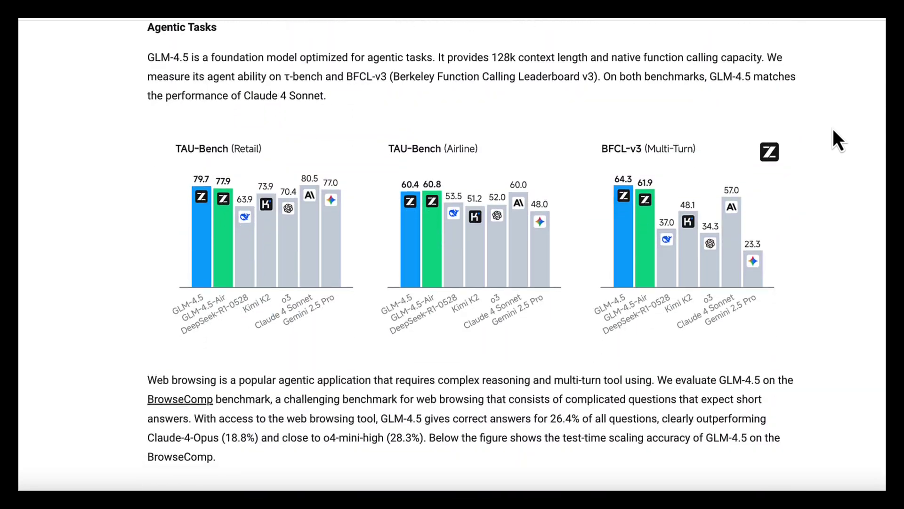